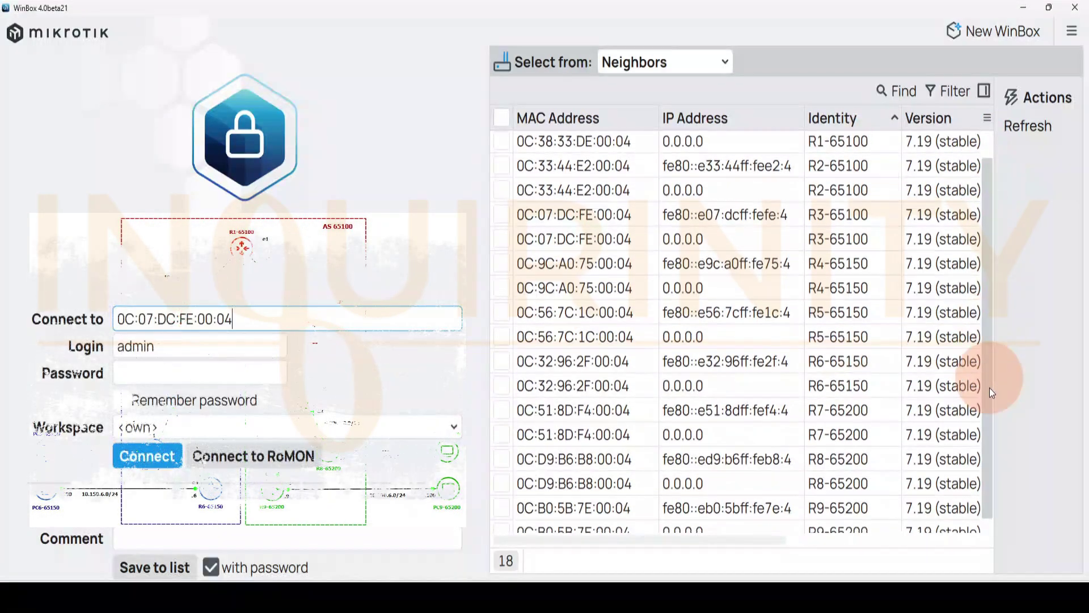
- Connect to the neighbor R1-65100 by its MAC address 0C:38:33:DE:00:04, logging in as admin with the account password
drag(989, 387, 988, 341)
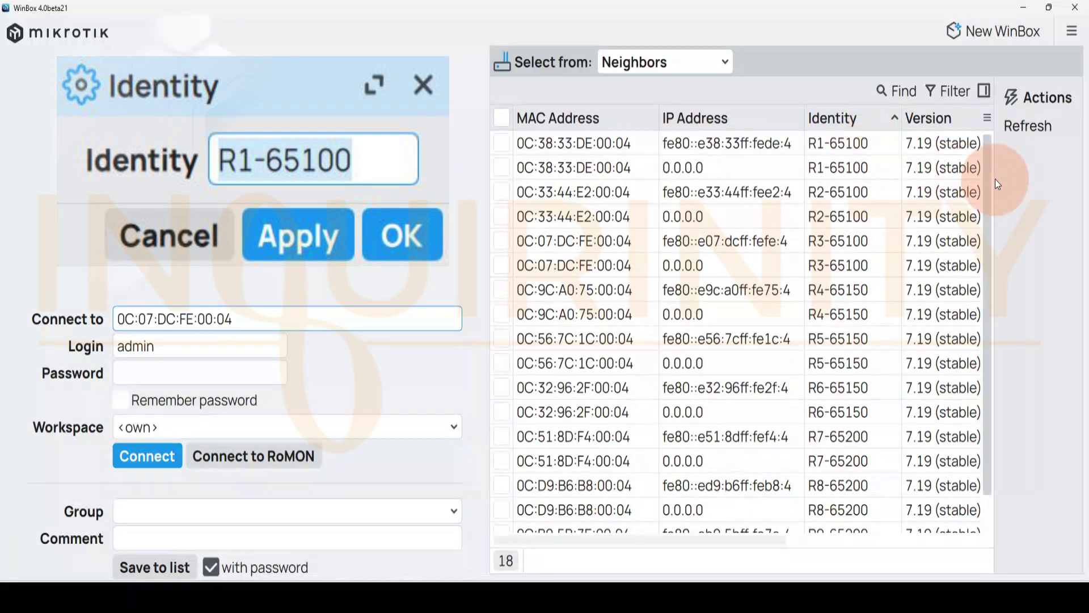
scroll(993, 407, down, 2)
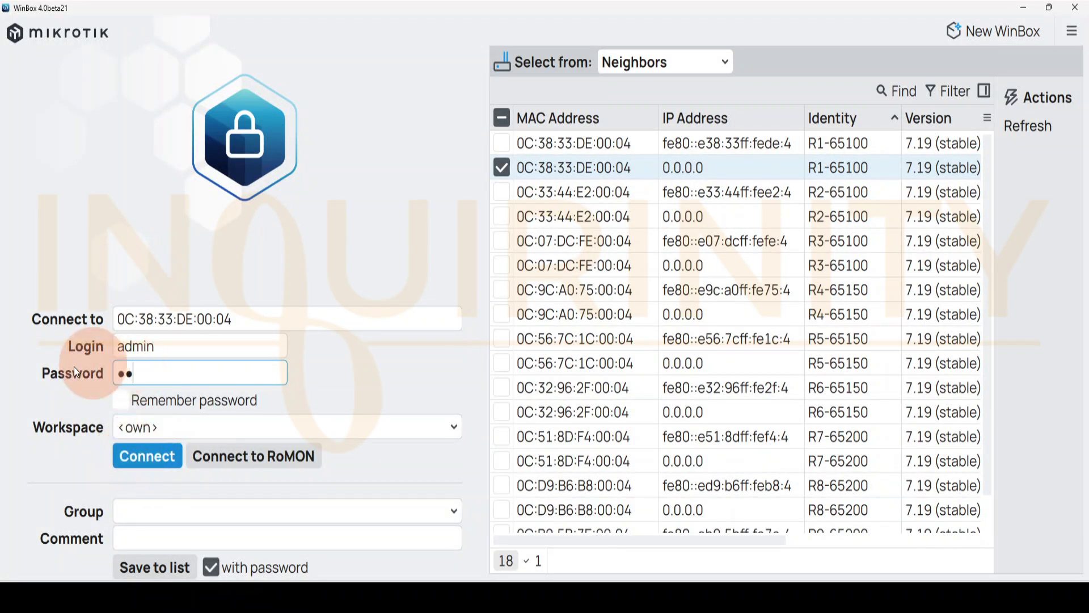
click(147, 456)
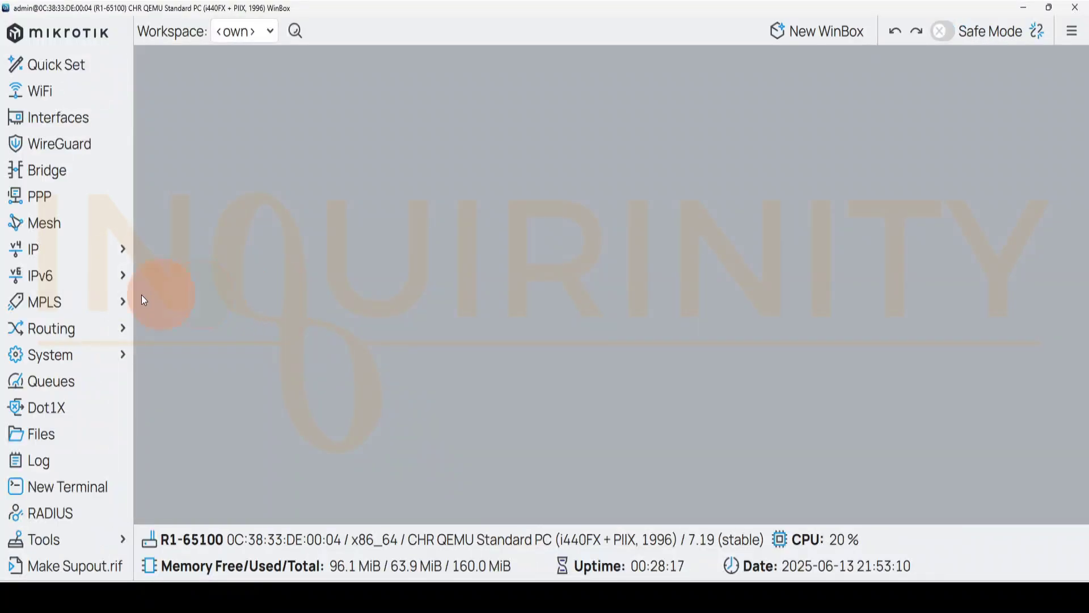
- Open the router's clock settings and widen the window to examine the time, date and time zone
click(46, 354)
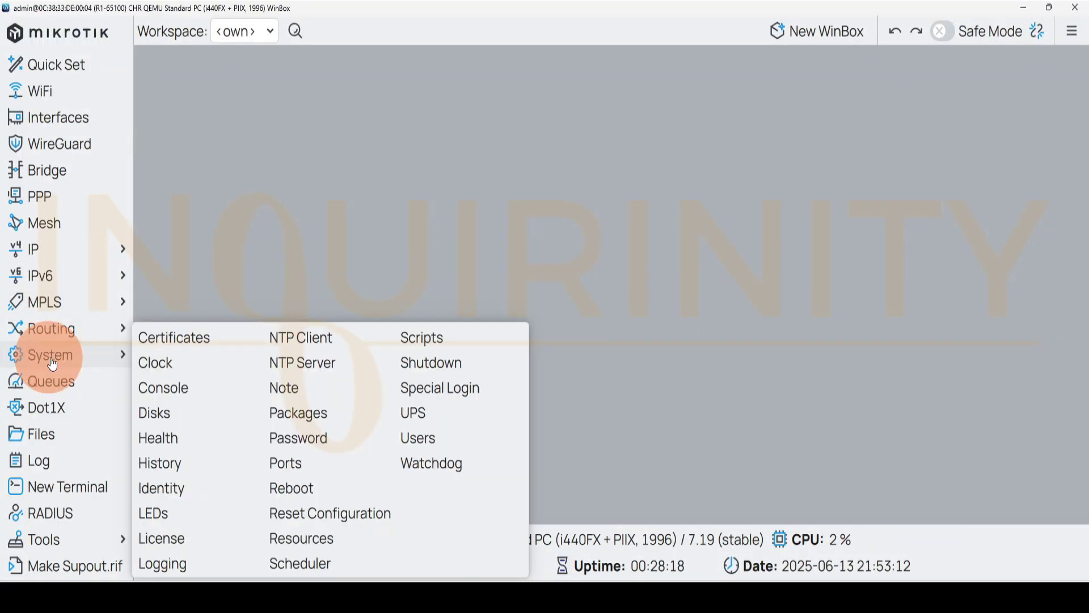
click(157, 365)
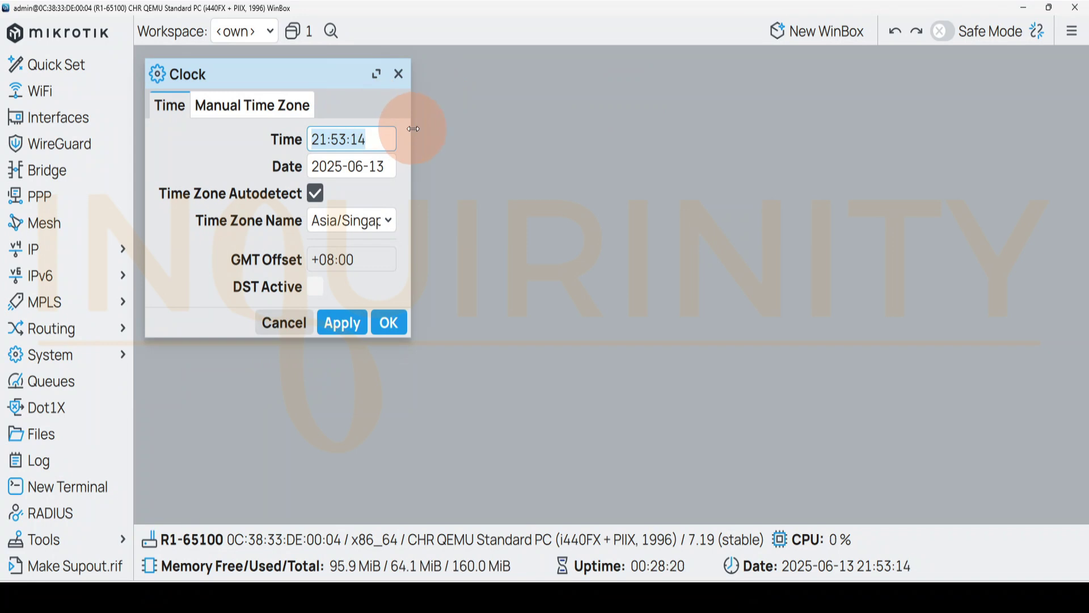
drag(413, 129, 592, 129)
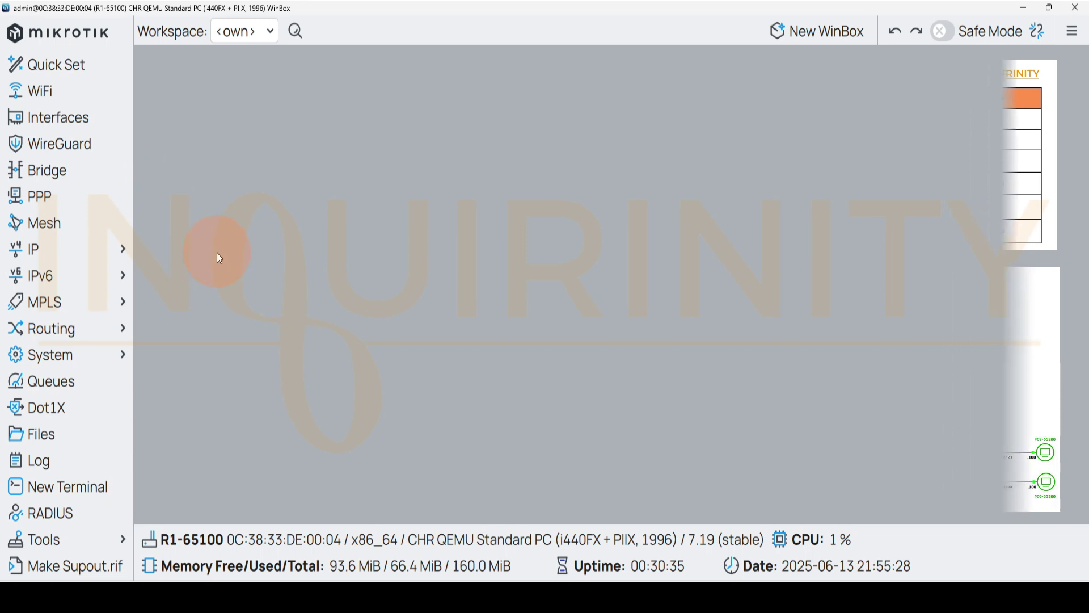
- Add the IPv4 address 10.100.12.1/24 to interface ether2 of R1-65100
click(39, 260)
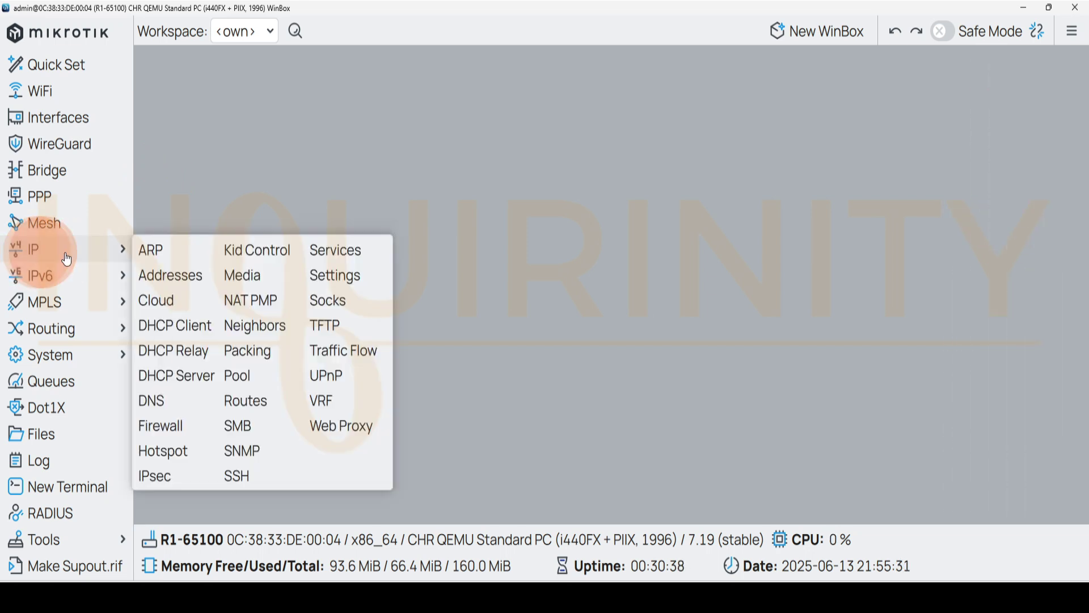
click(157, 278)
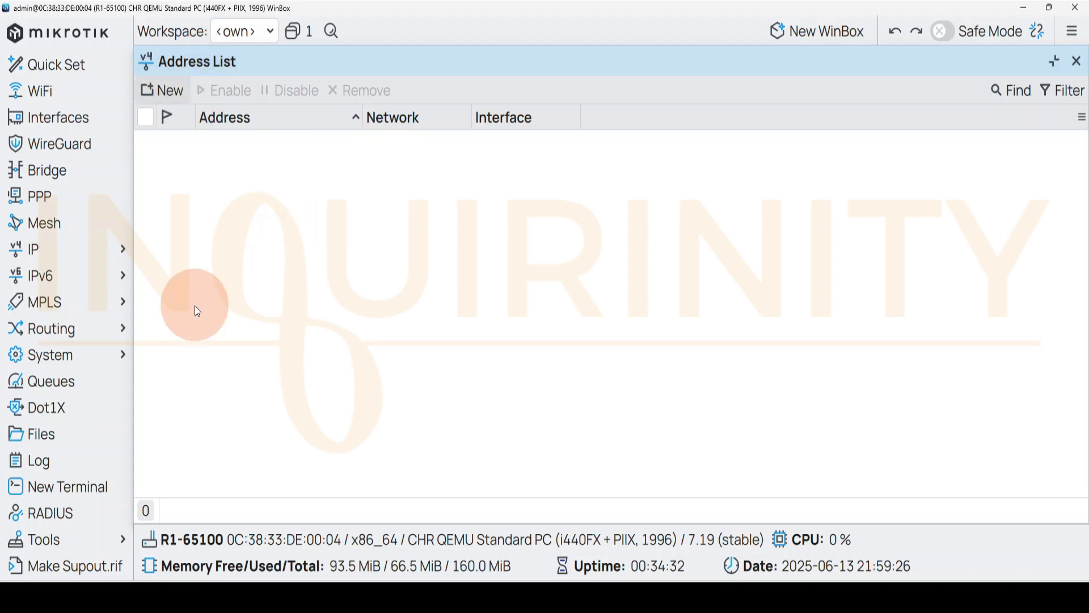
click(174, 102)
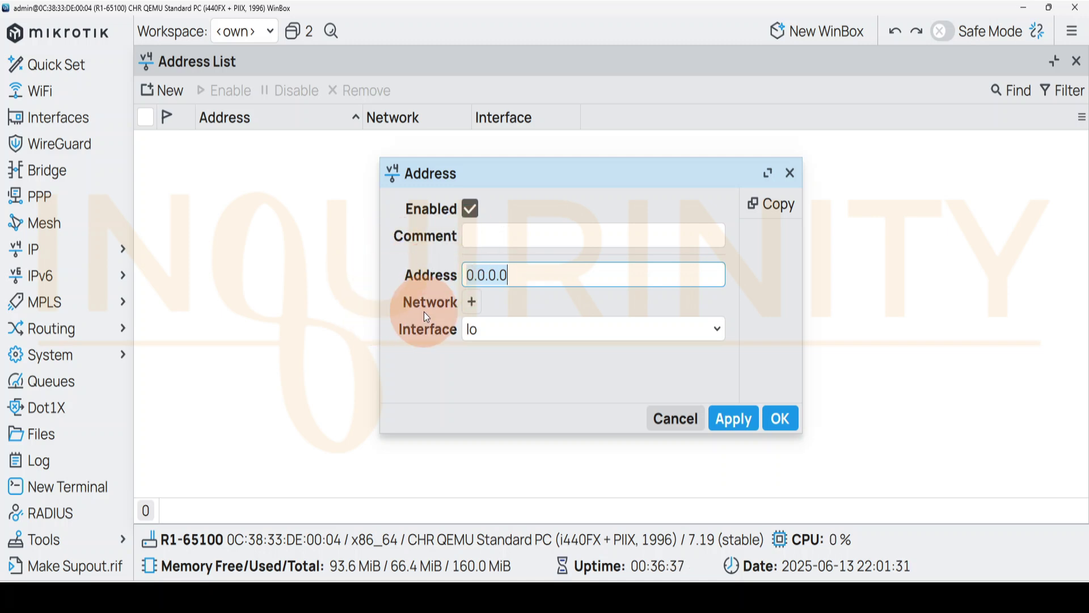
click(657, 336)
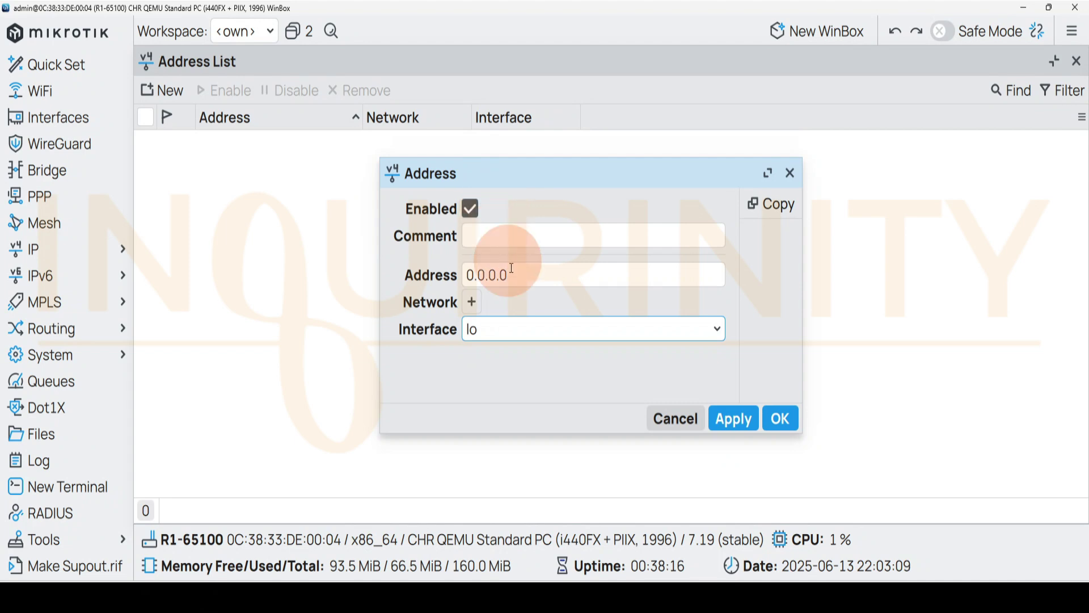
click(470, 279)
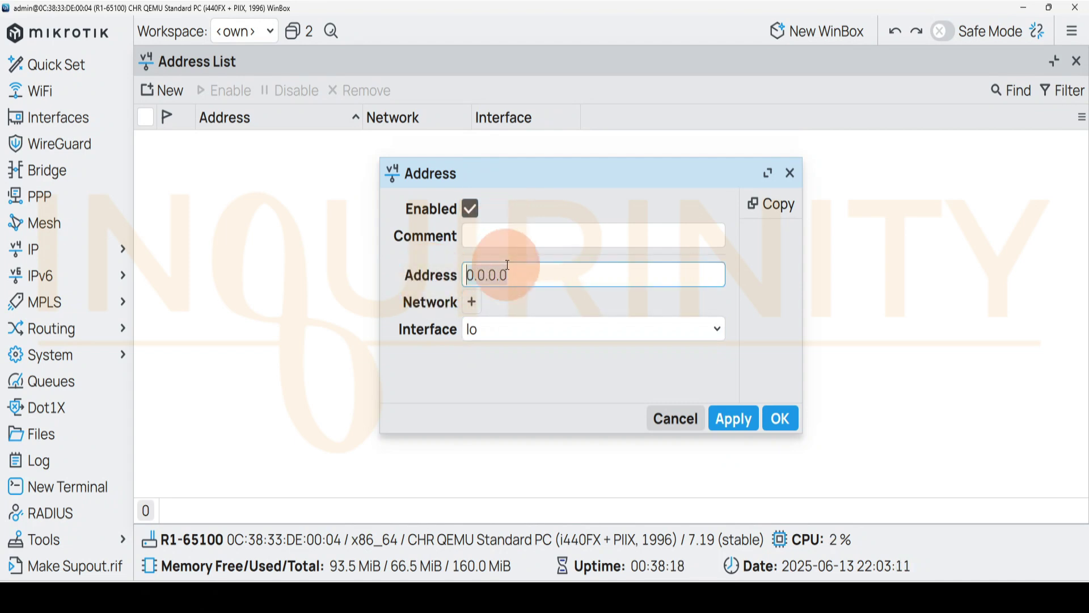
text(10.)
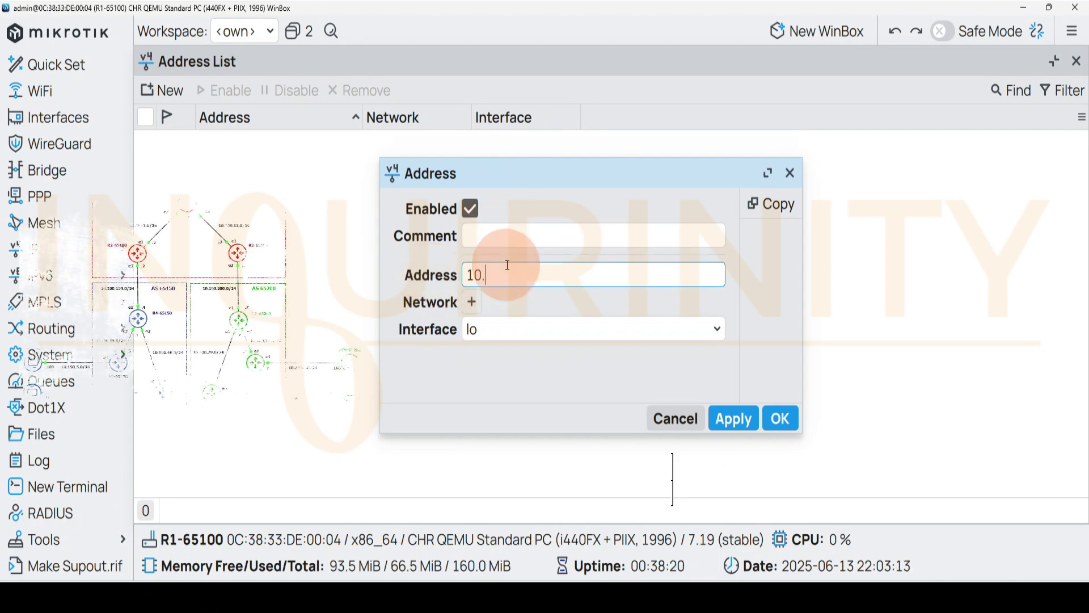
text(100.12.1/24)
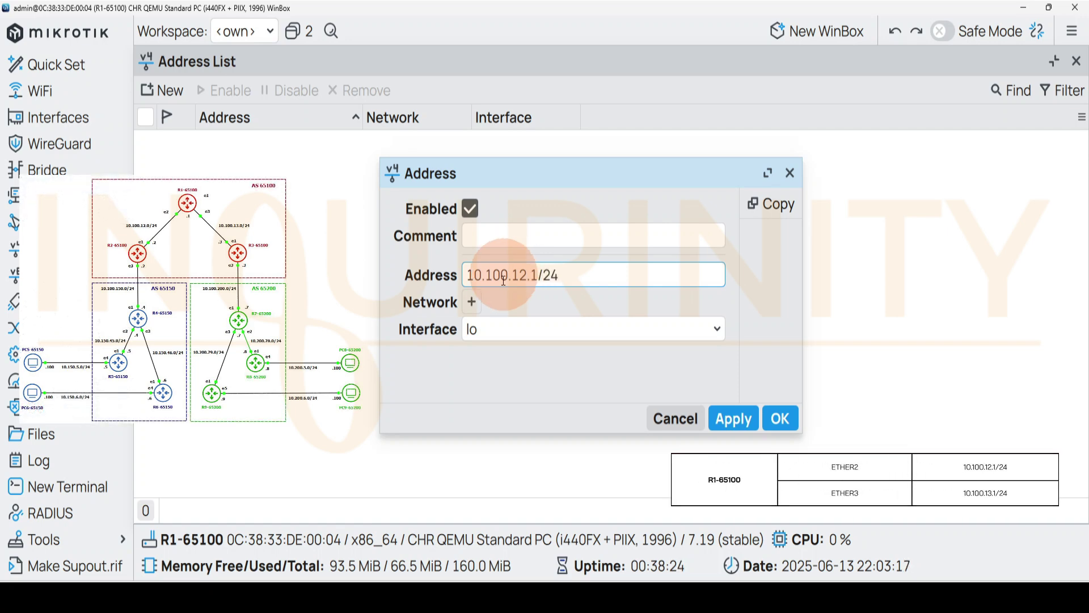
click(492, 331)
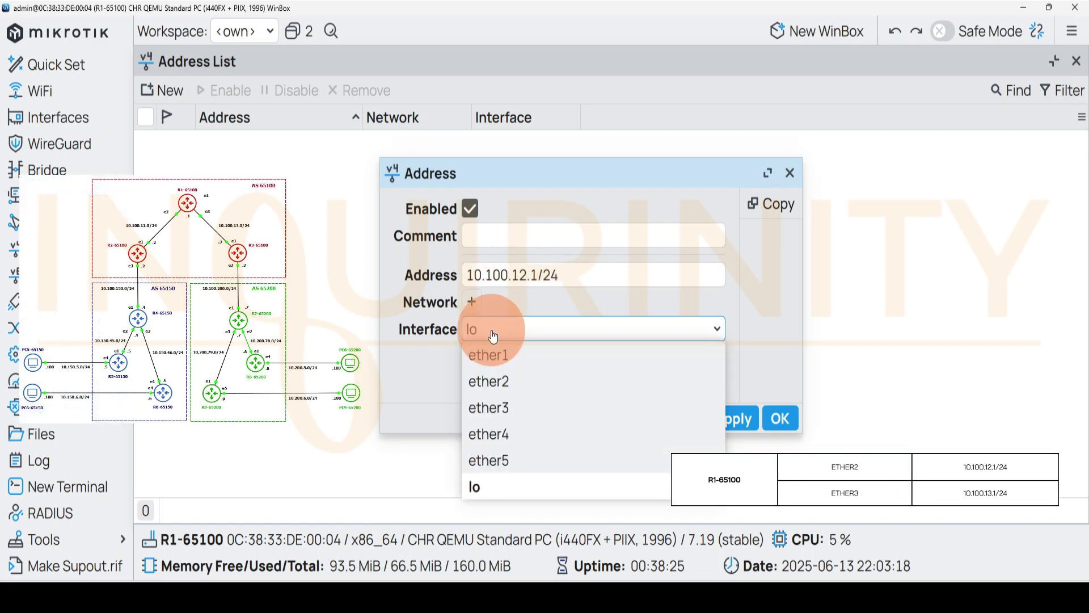
click(488, 383)
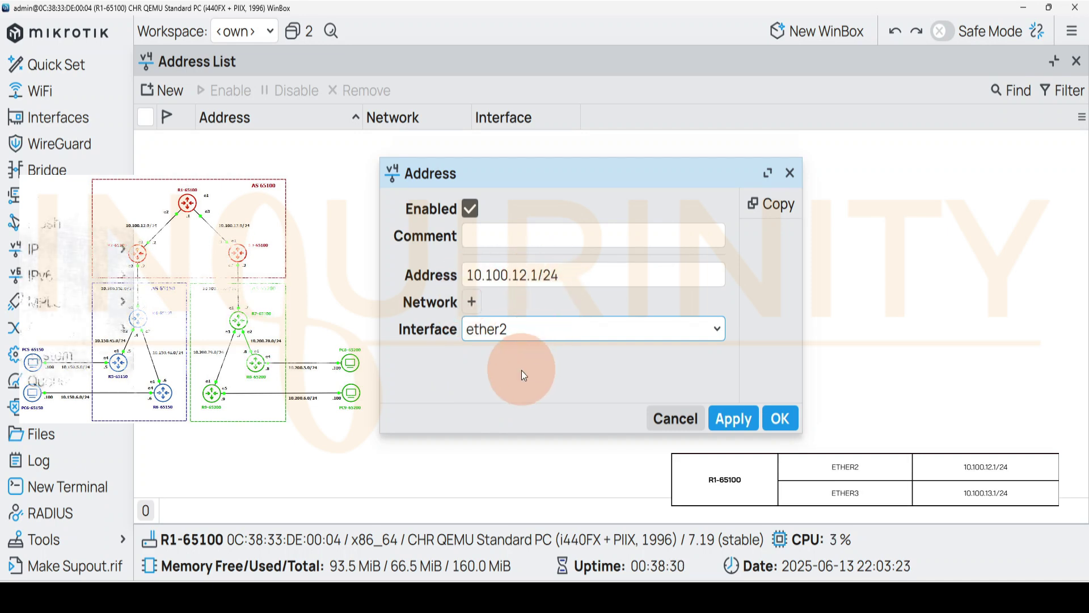
click(735, 418)
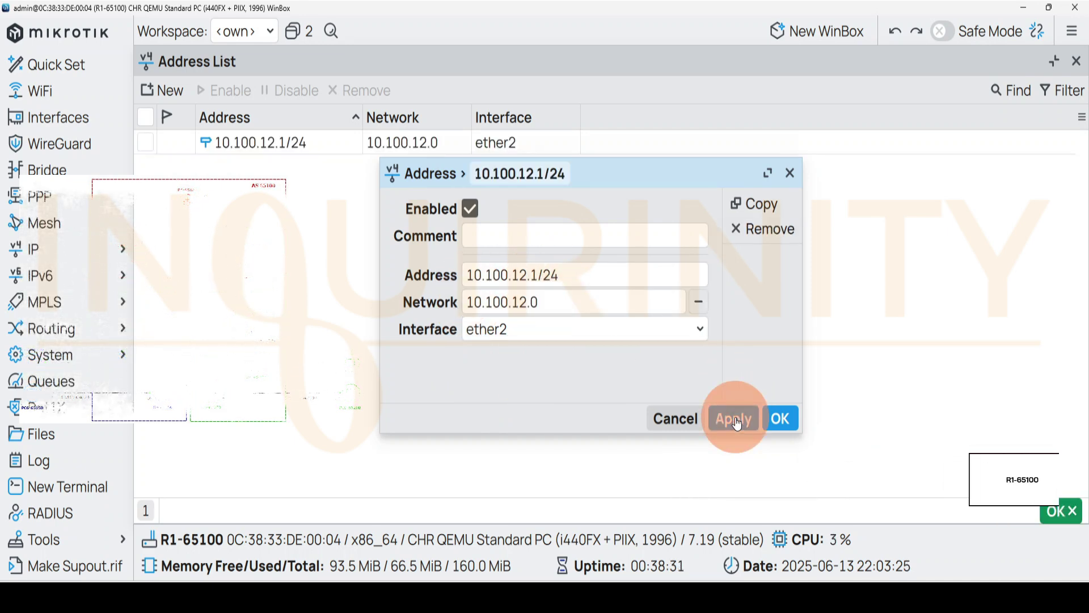
click(780, 418)
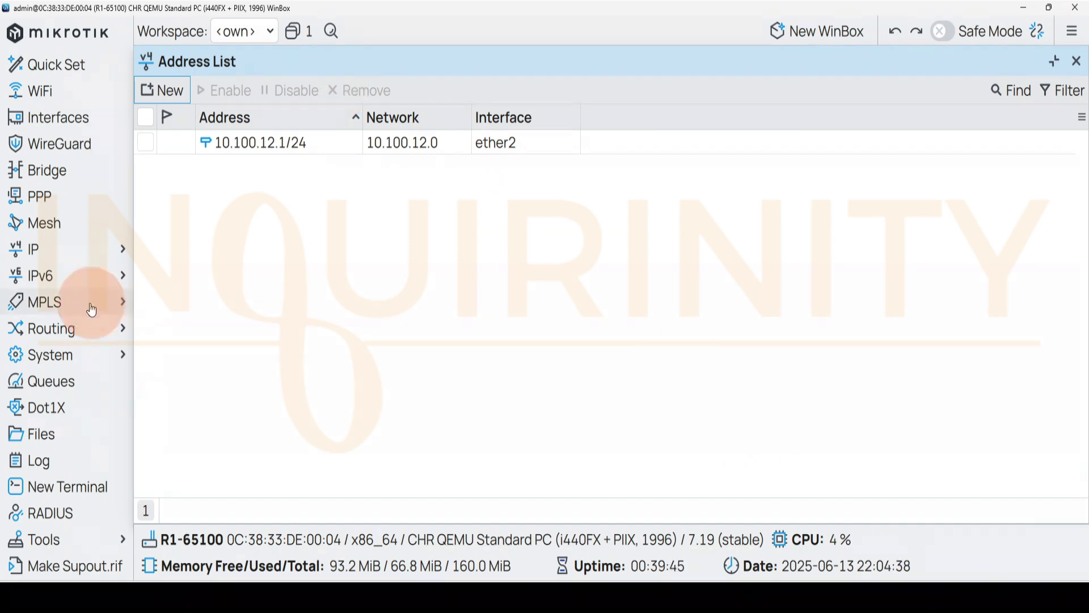
- Create a second IPv4 address entry, 10.100.13.1/24, on interface ether3
click(166, 93)
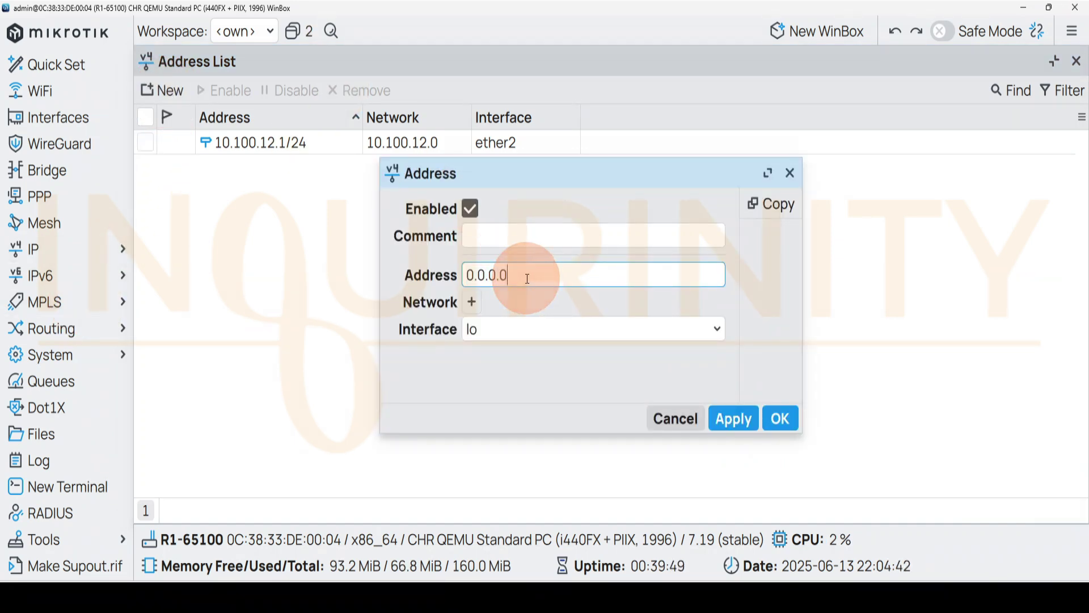
click(420, 278)
text(1)
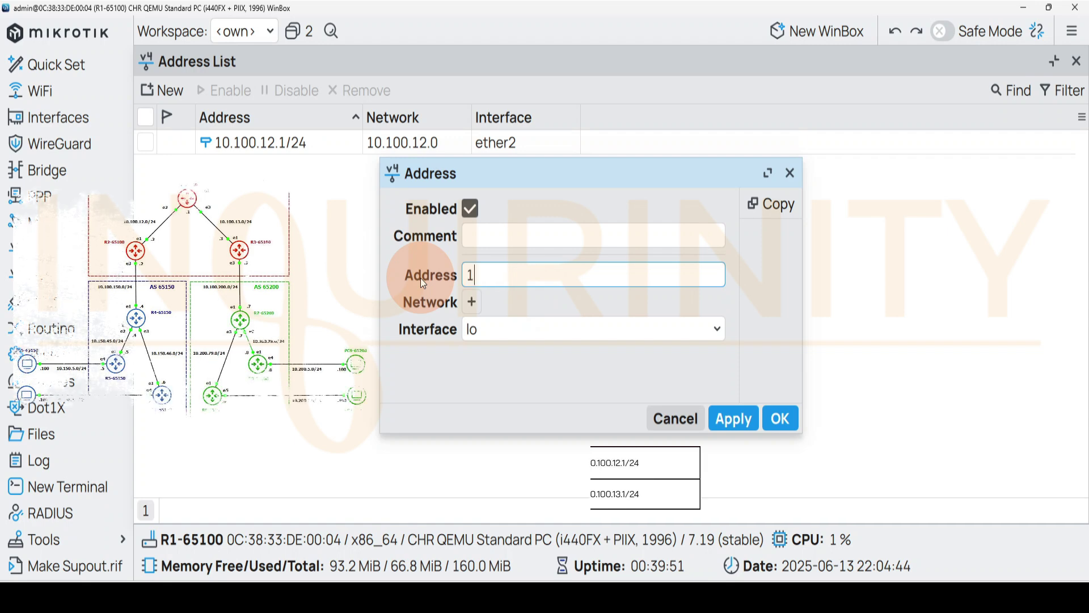
text(0.100.13.1)
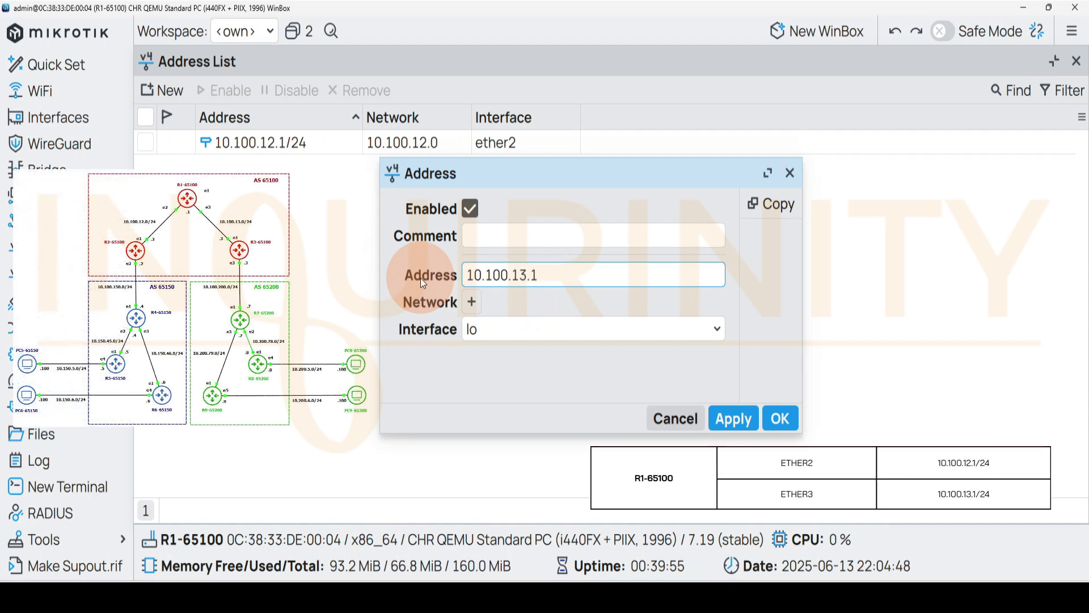
text(/24)
click(493, 326)
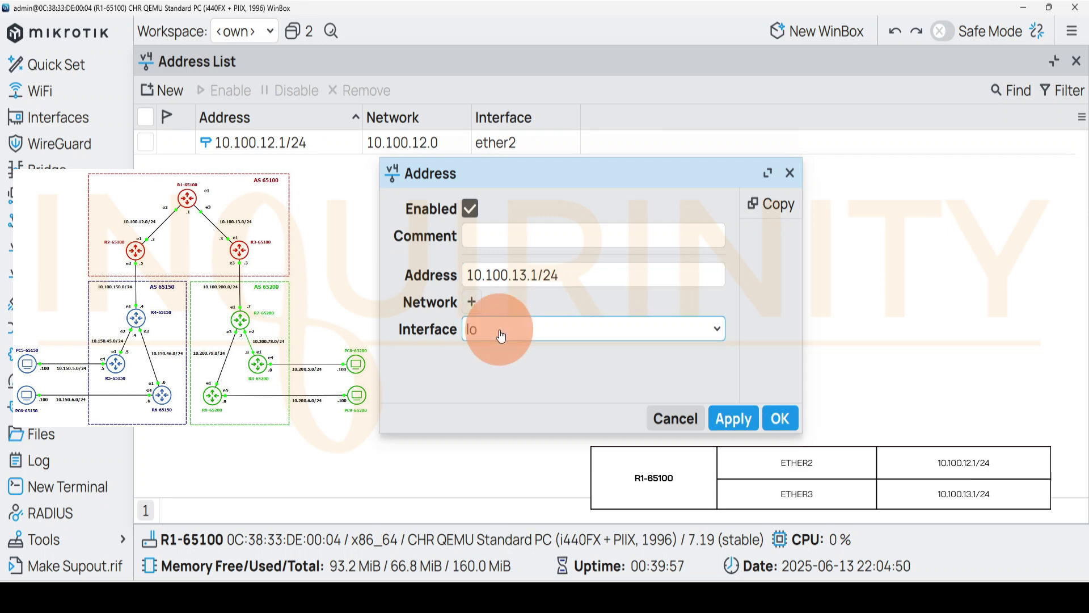
click(505, 406)
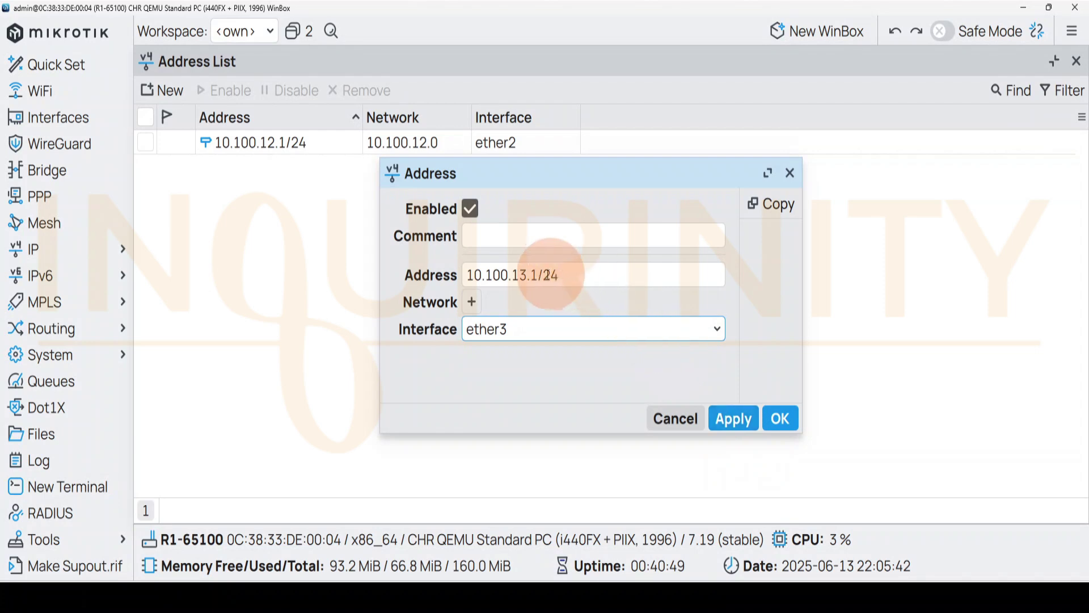
- Rewrite the mask of the 10.100.13.1 entry as 255.255.255.0 and save the address
click(568, 277)
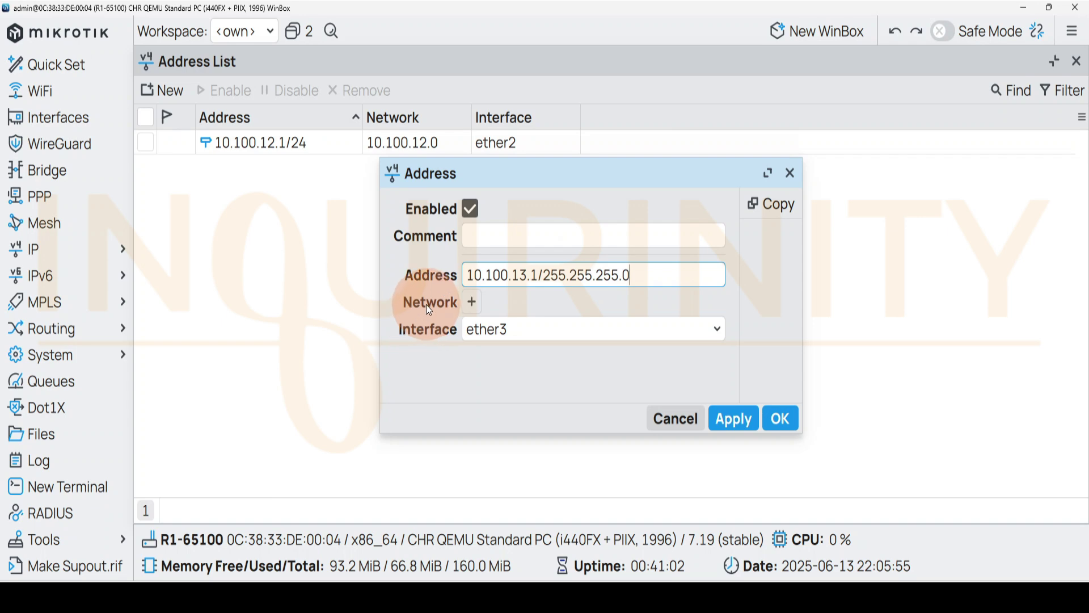
click(735, 419)
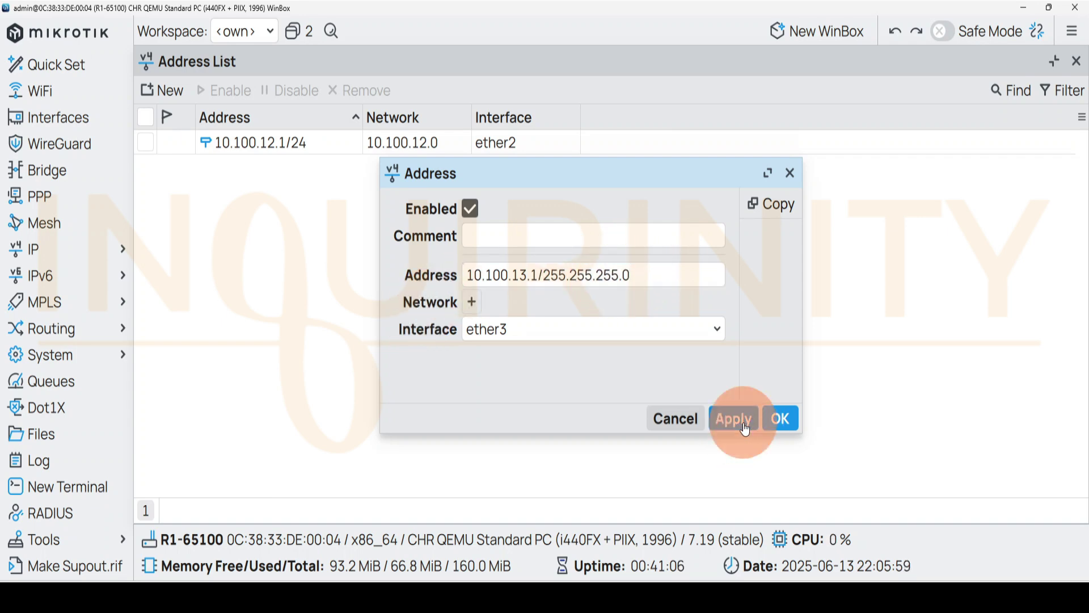
click(775, 423)
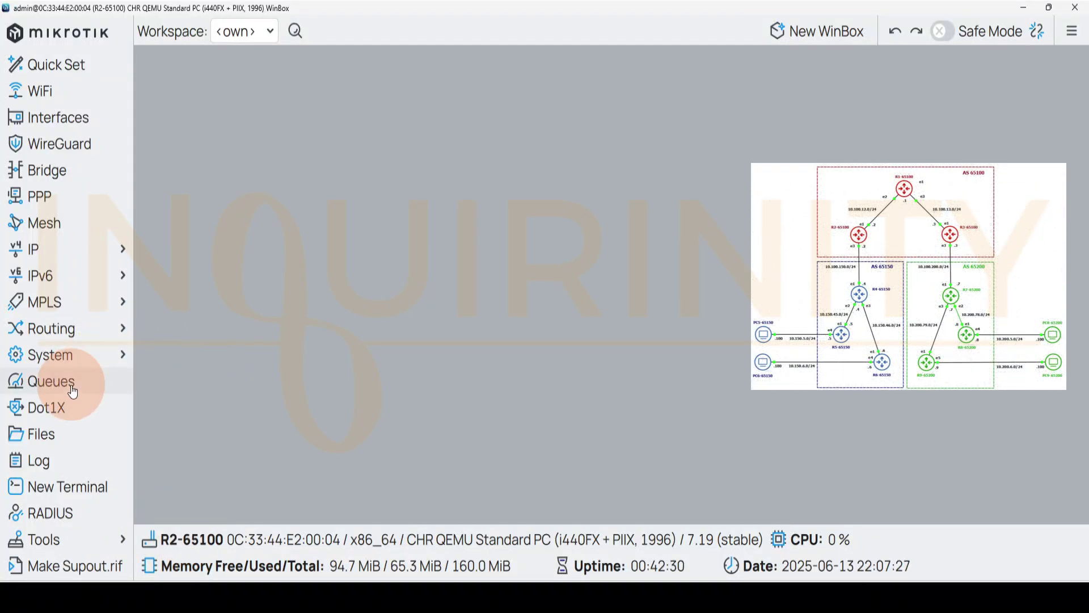
click(66, 250)
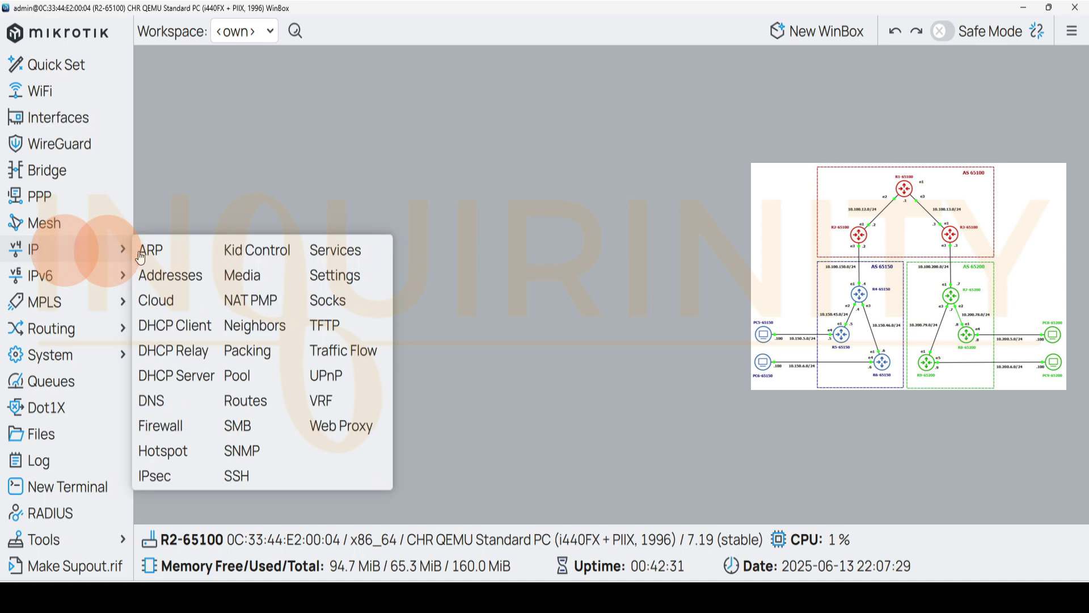
click(171, 275)
drag(228, 67, 443, 222)
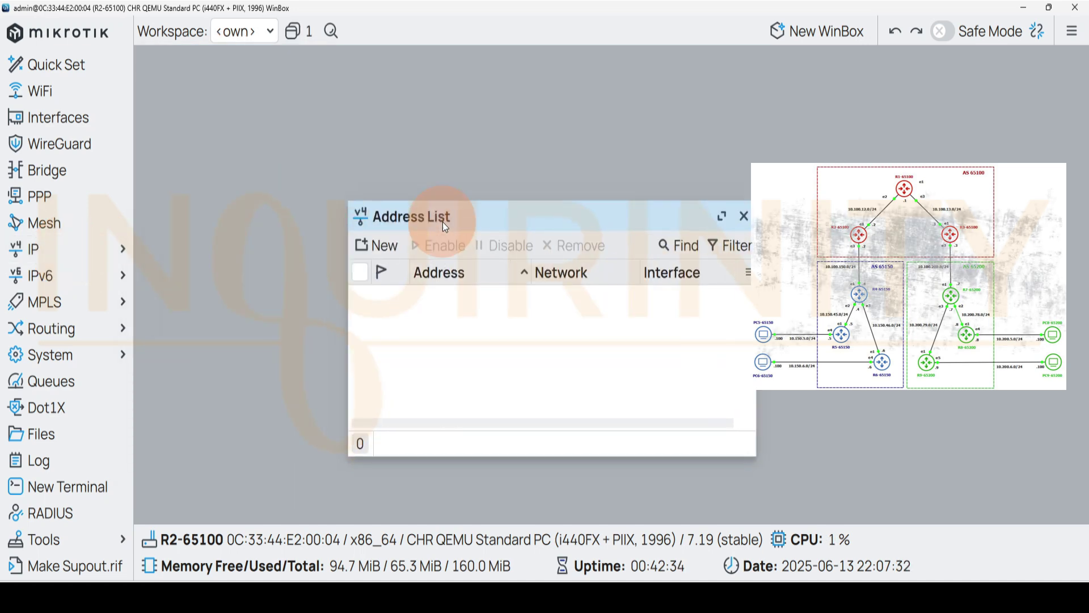
click(744, 216)
- Open a terminal on R2-65100, list the /ip address subcommands and run /ip address print
click(56, 486)
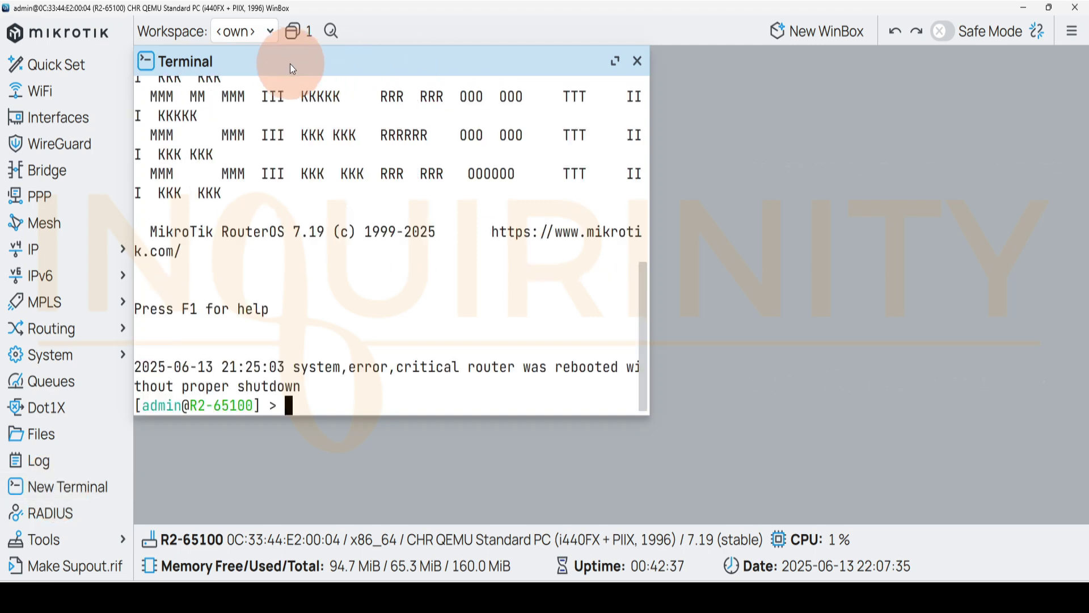
drag(281, 60, 453, 116)
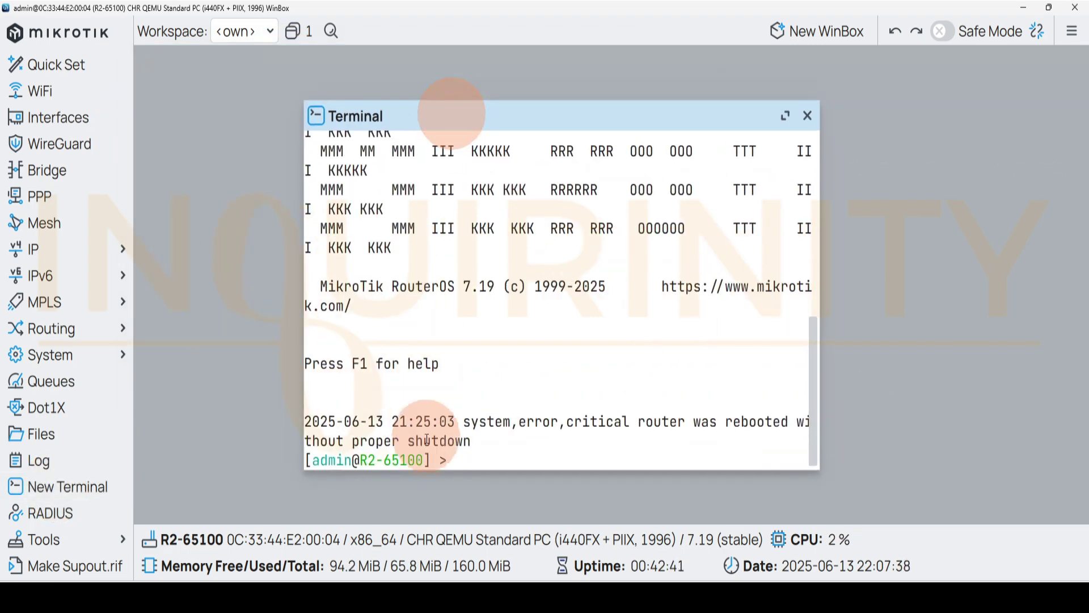
click(480, 456)
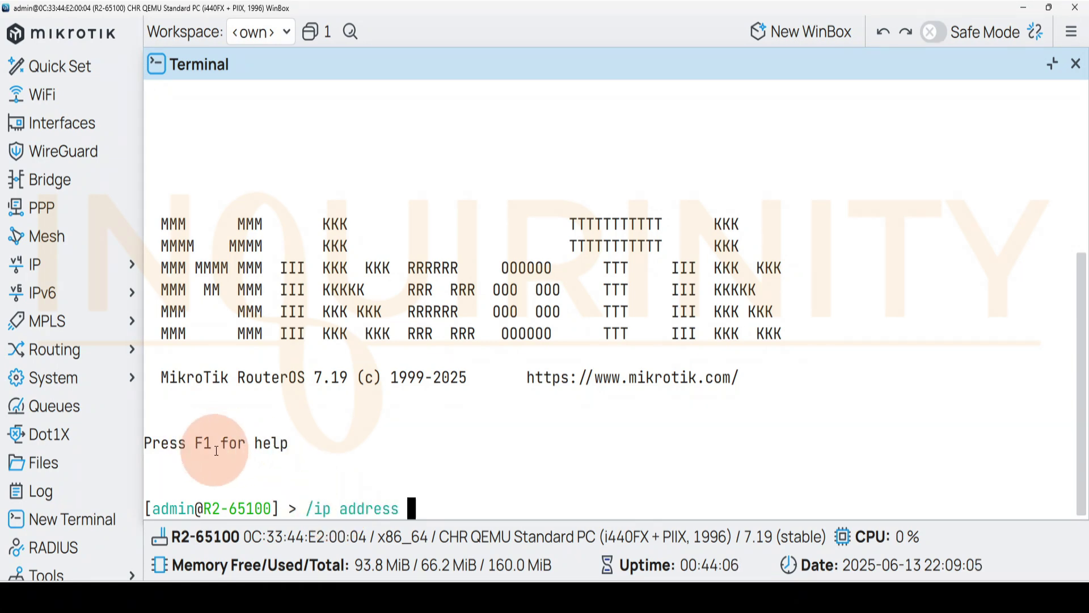
key(question)
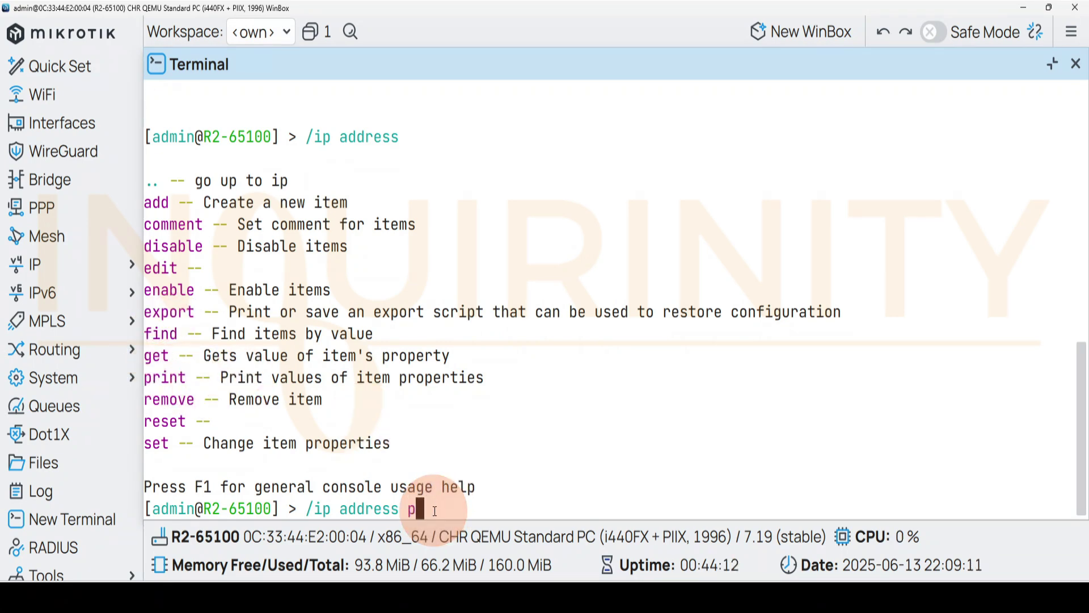
key(Return)
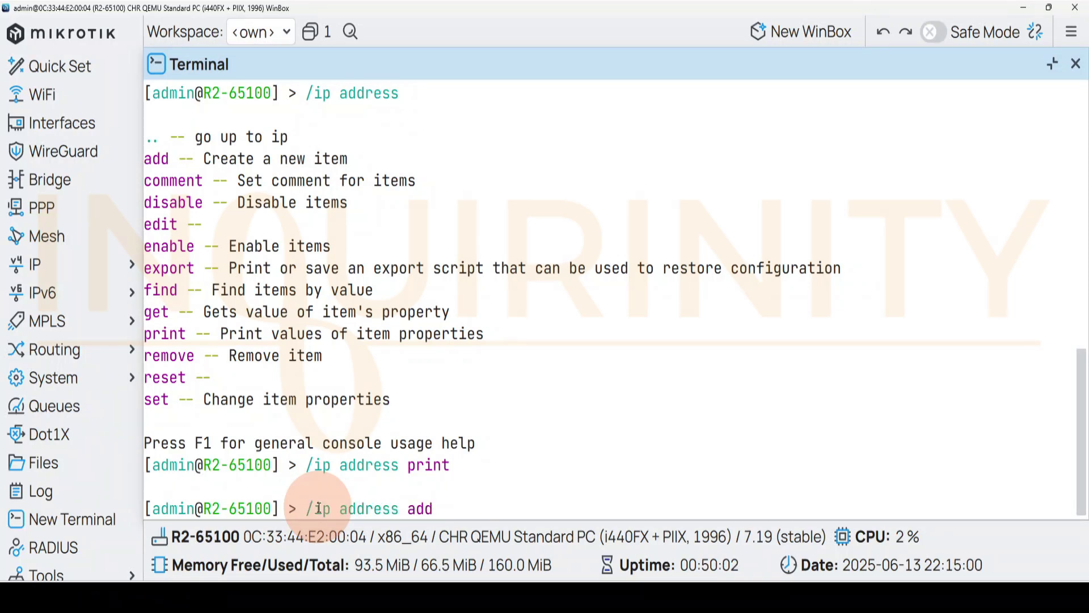
- List the /ip address add parameters and add address 10.100.12.2/24 on interface ether1 of R2-65100 with disabled=no
key(question)
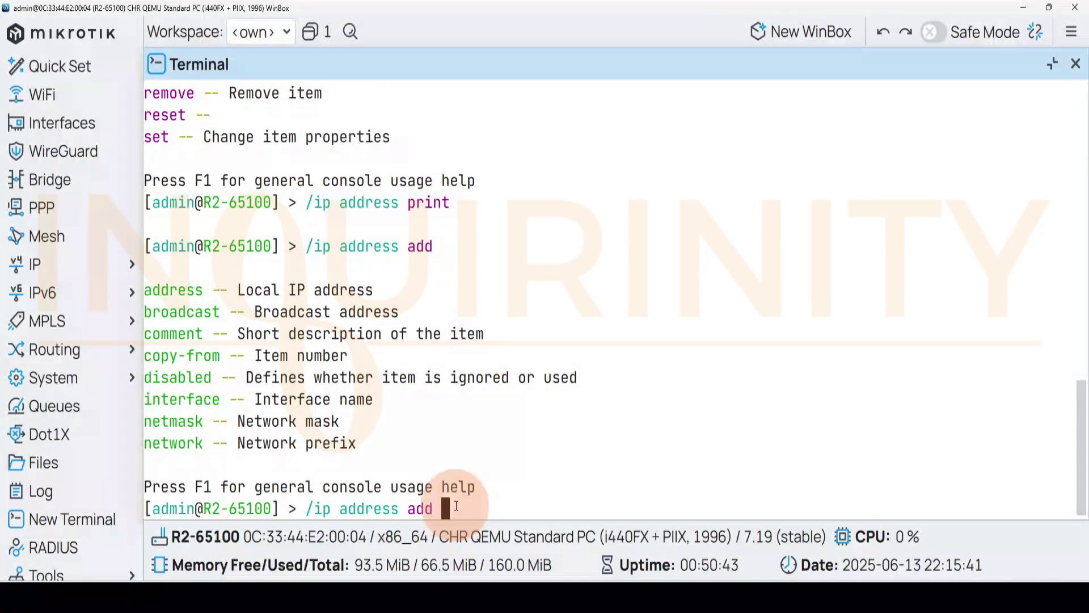
key(Tab)
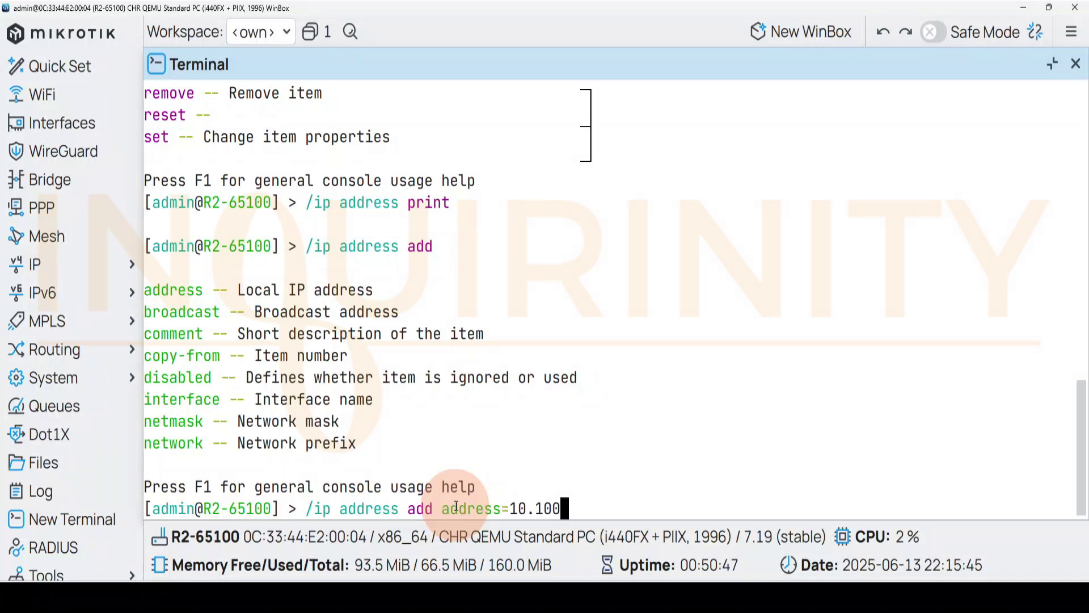
text(10.100.12.2)
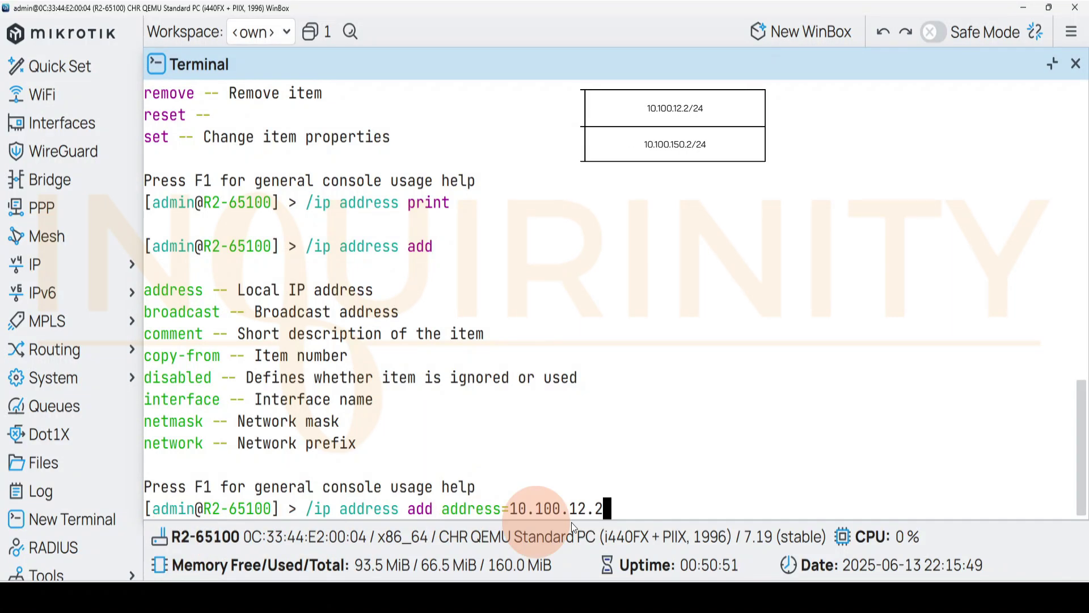
text(/2)
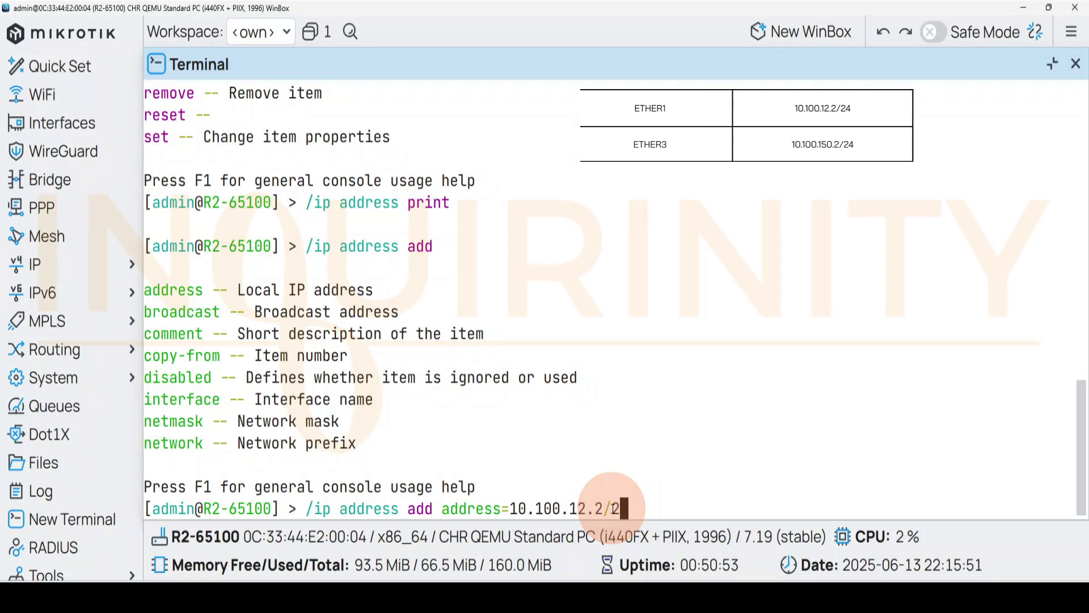
text(4 inter)
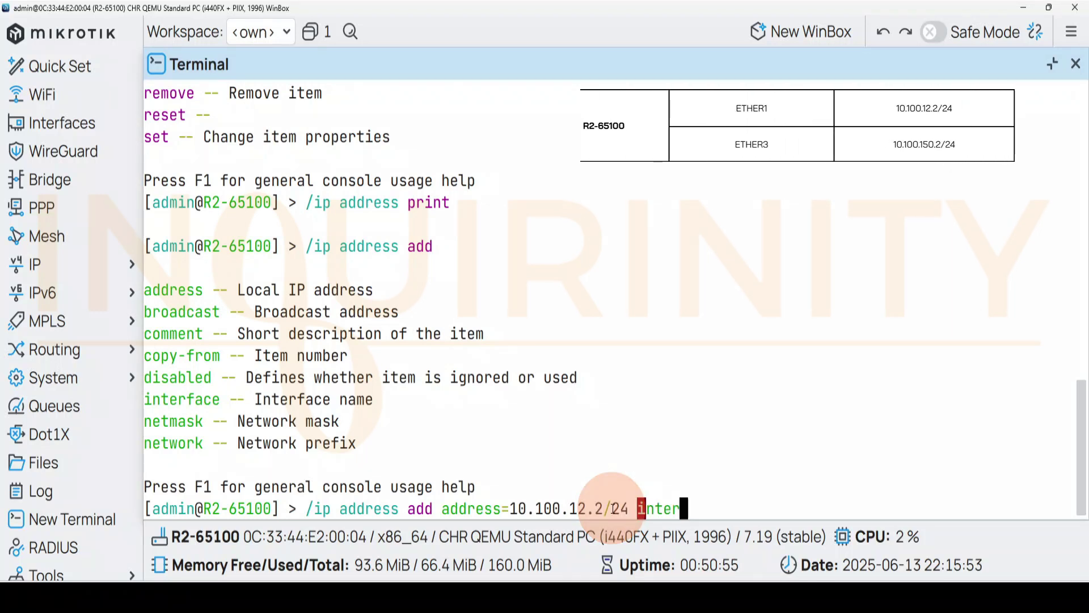
key(Tab)
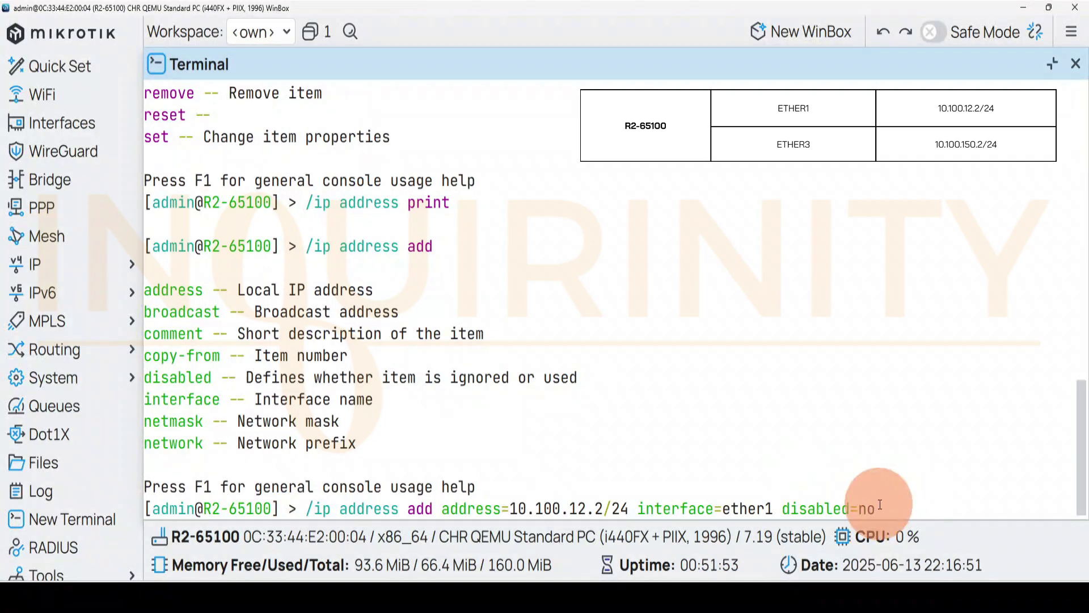
key(Return)
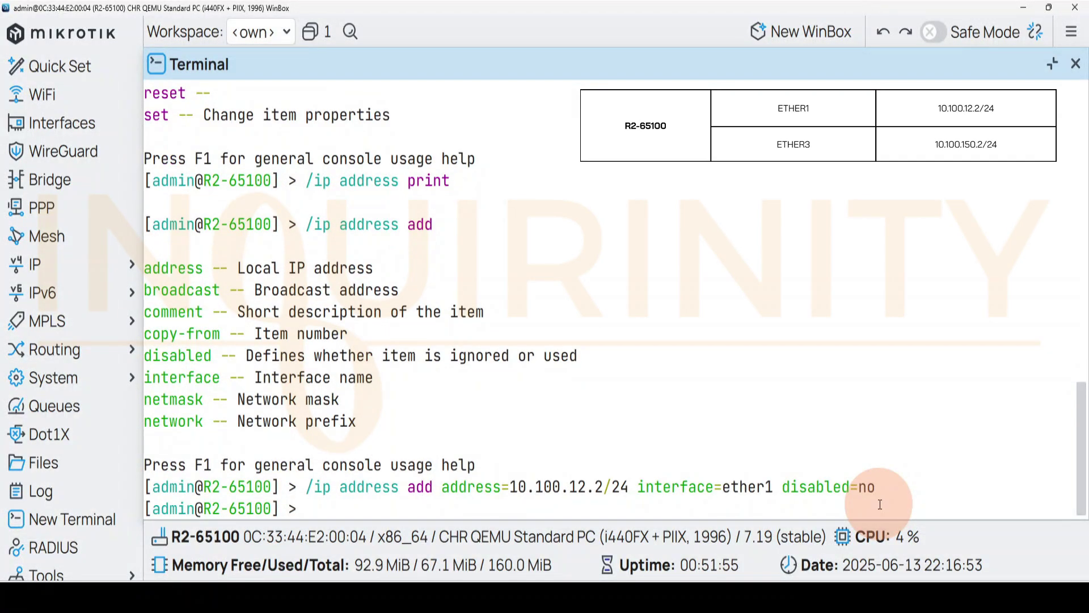
- Run /ip address print again on R2-65100 to check the ether1 address entry
key(Up)
key(Up)
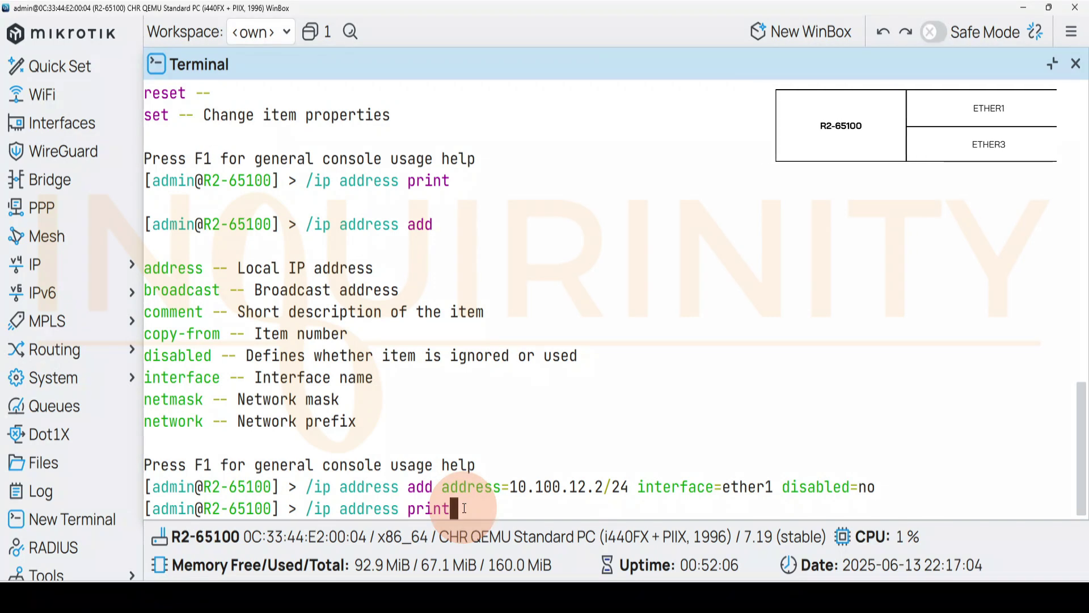
key(Return)
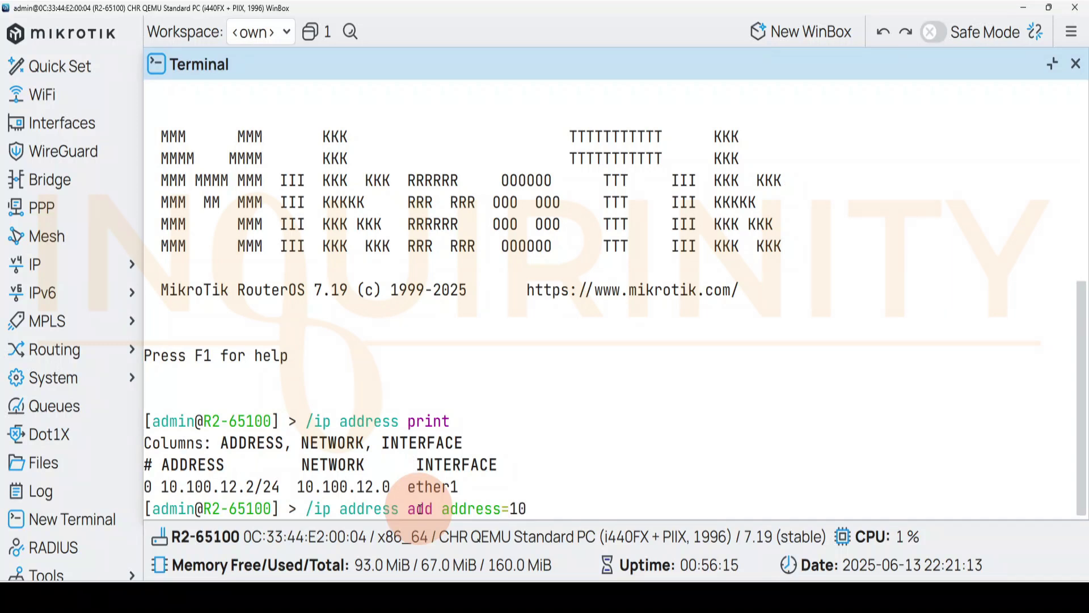
- Add address 10.100.150.2/24 on interface ether3 of R2-65100 with disabled=no and print the address list
text(50.2/24)
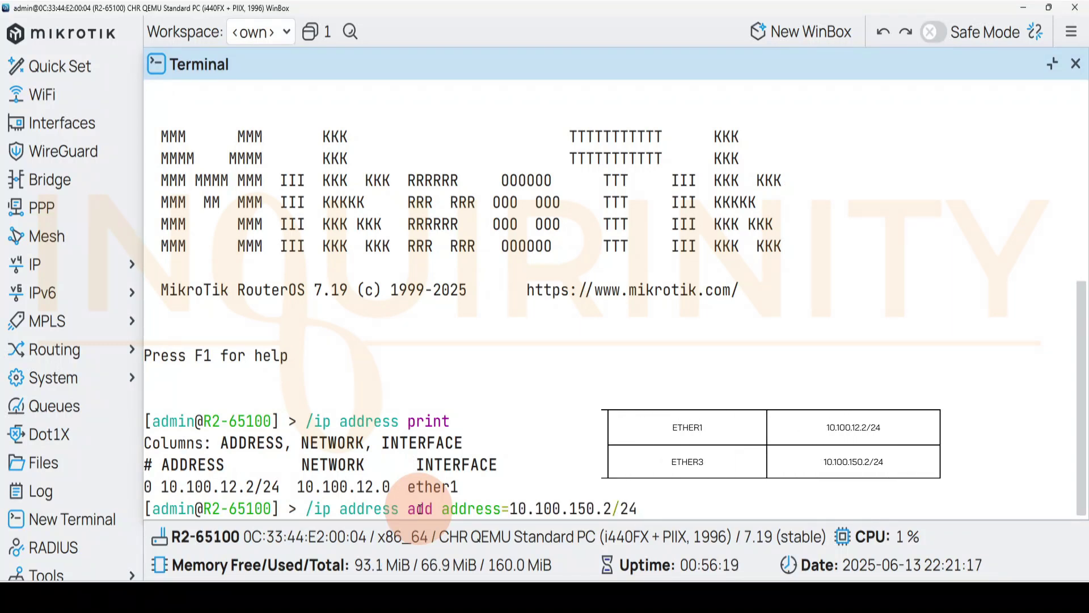
text( interface=ether3 disabled=no)
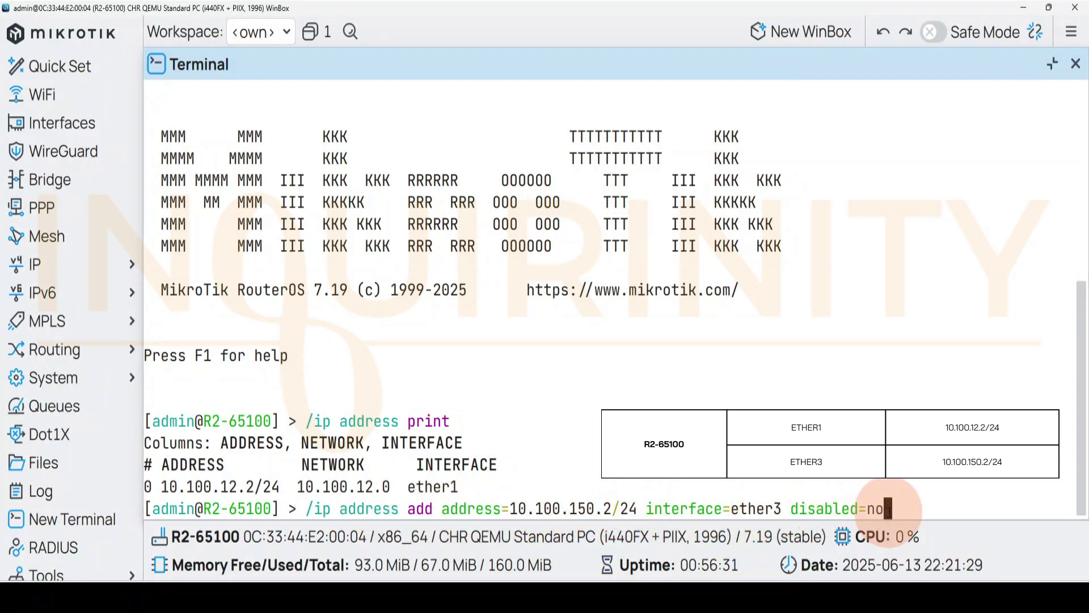
key(Return)
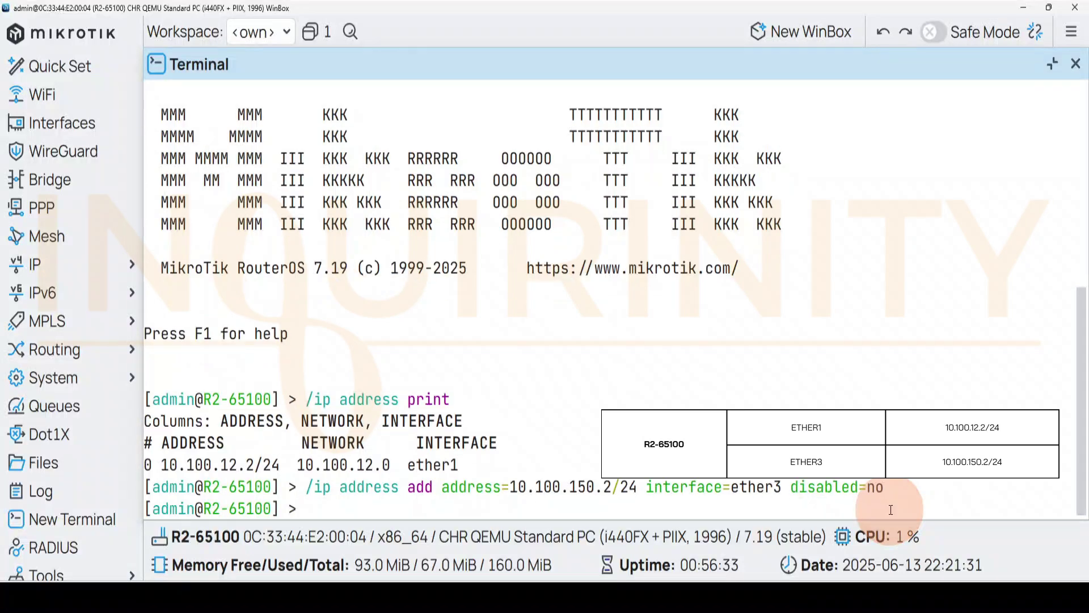
key(Up)
key(Up)
key(Return)
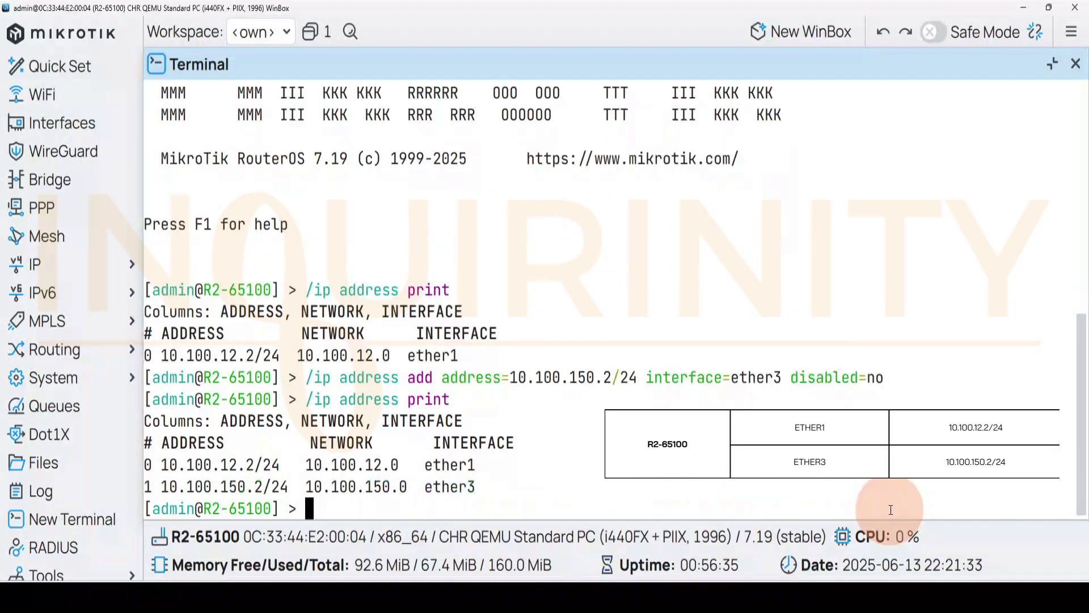